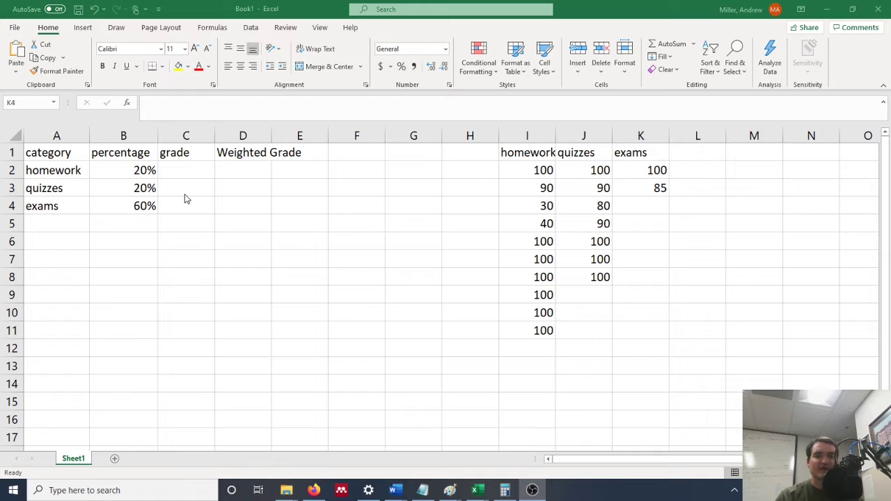
pyautogui.click(121, 170)
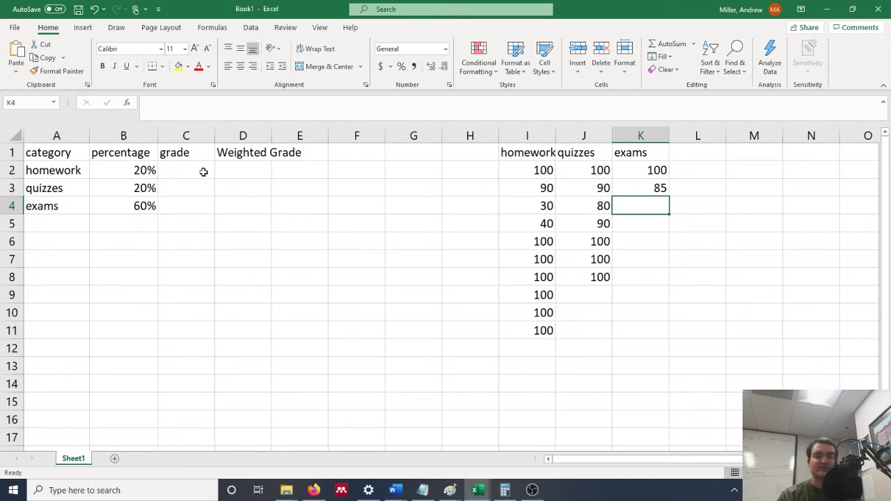
pyautogui.click(199, 171)
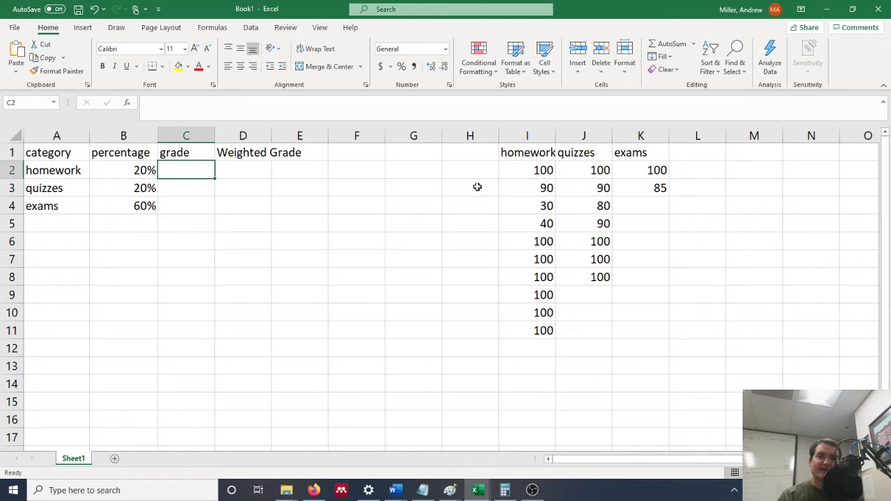
pyautogui.moveTo(533, 155); pyautogui.dragTo(639, 306)
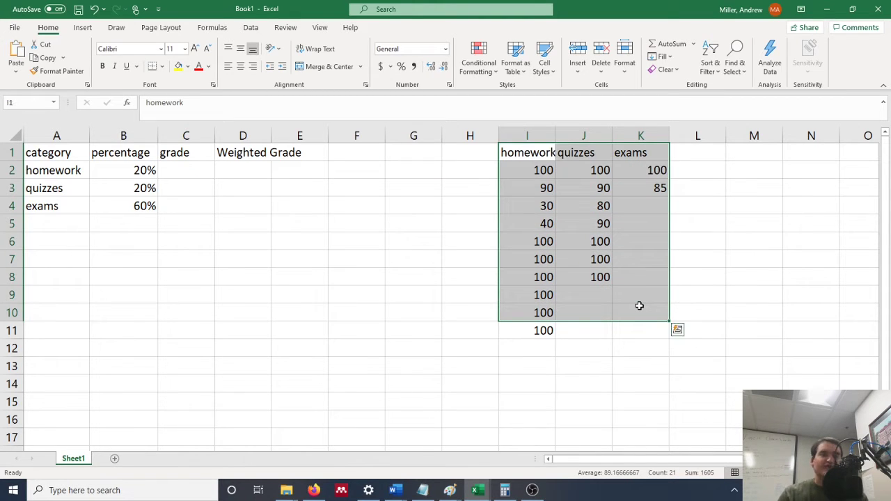
pyautogui.click(680, 205)
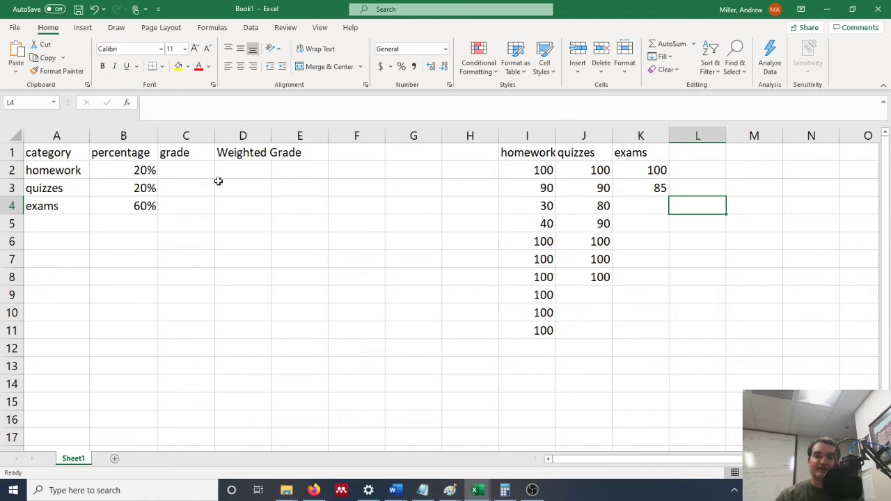
# - Calculate the homework grade in C2 as the AVERAGE of the homework scores in I2:I11
pyautogui.click(198, 171)
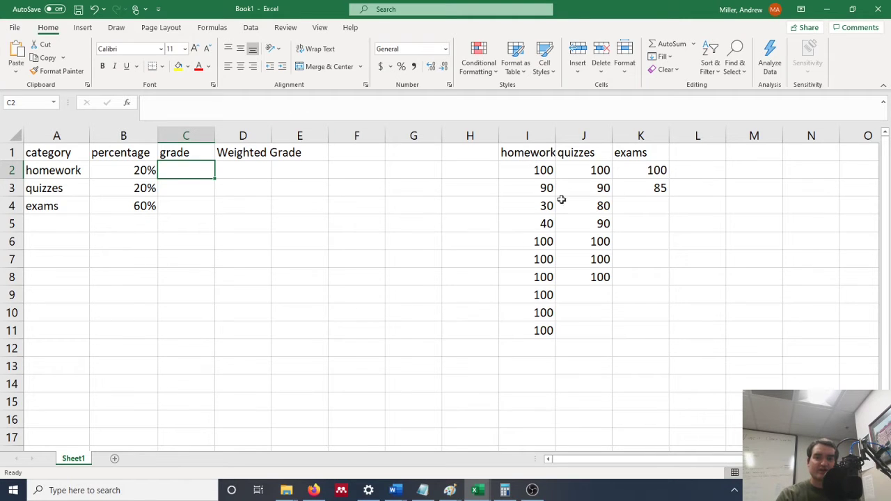
pyautogui.click(306, 113)
pyautogui.write('=average(')
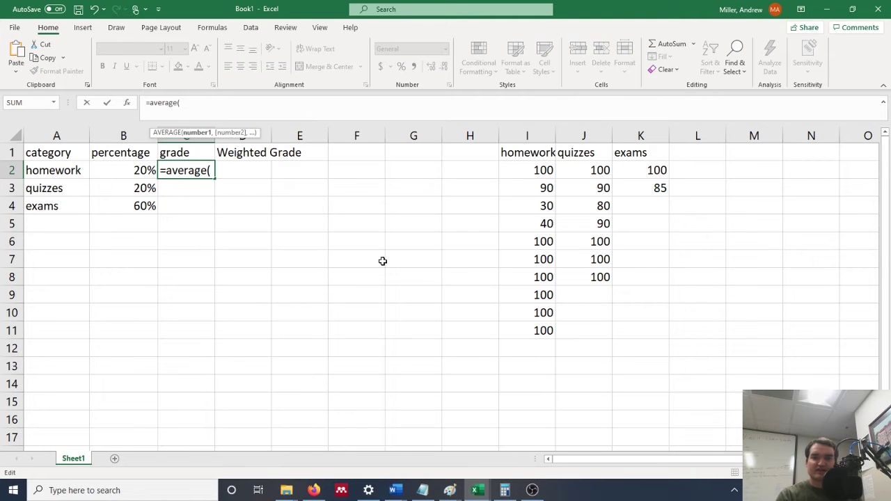
pyautogui.moveTo(513, 169); pyautogui.dragTo(548, 338)
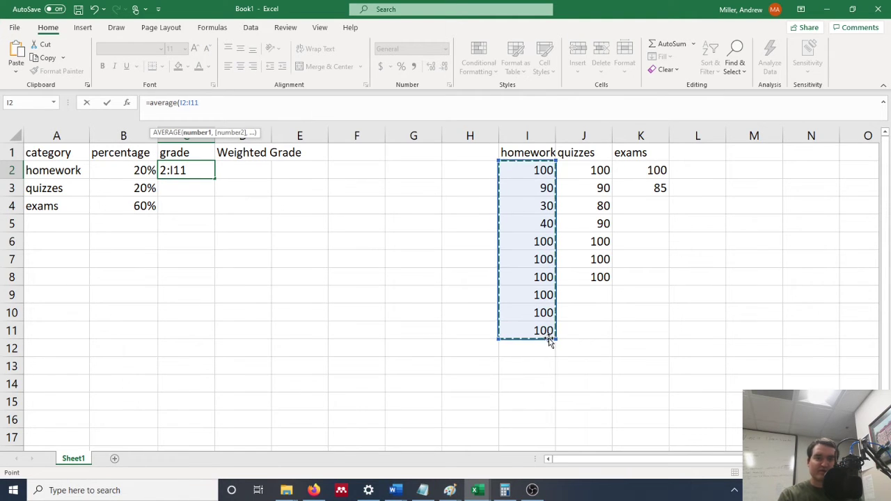
pyautogui.write(')')
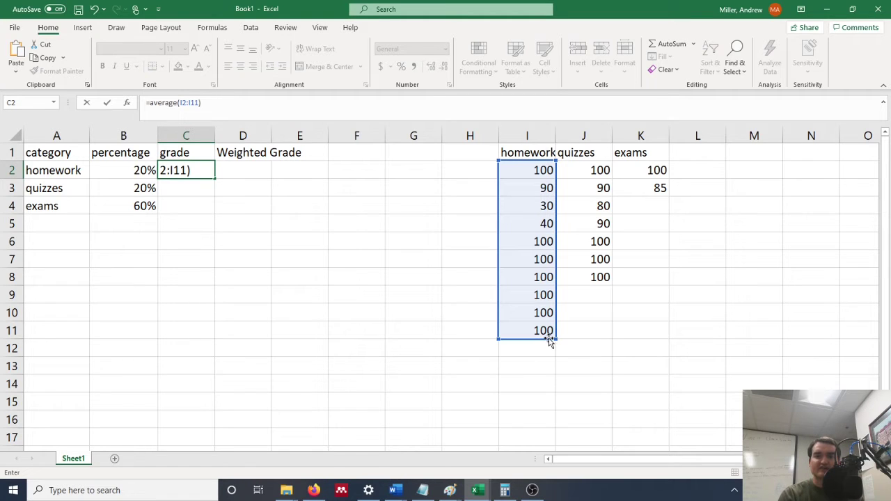
pyautogui.press('Return')
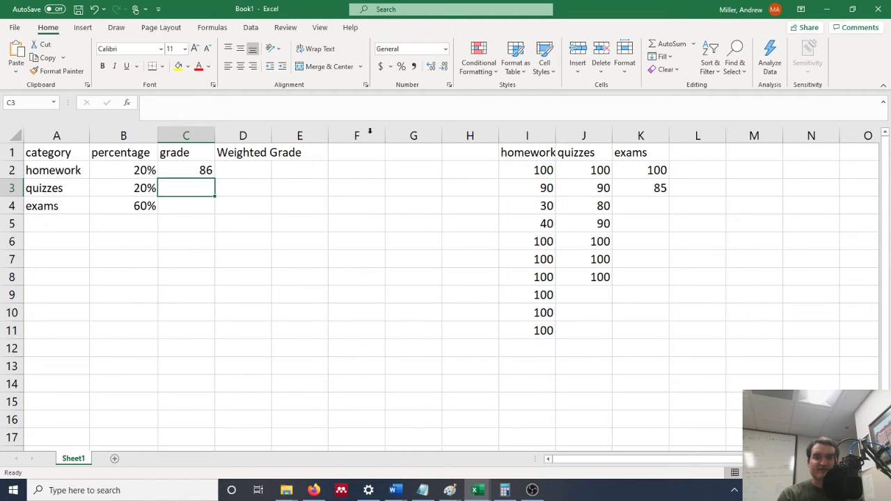
# - Calculate the quizzes grade in C3 as the AVERAGE of the quiz scores in J2:J8
pyautogui.click(336, 111)
pyautogui.write('=aver')
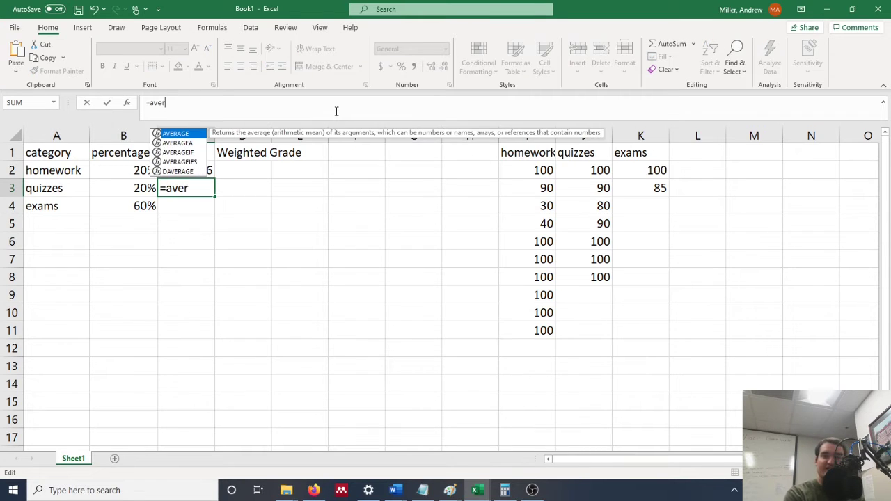
pyautogui.write('age(')
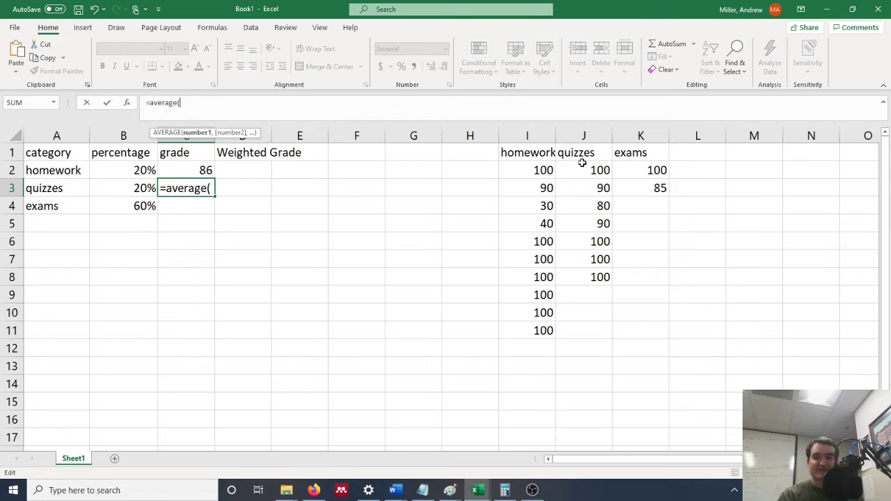
pyautogui.moveTo(584, 167); pyautogui.dragTo(595, 288)
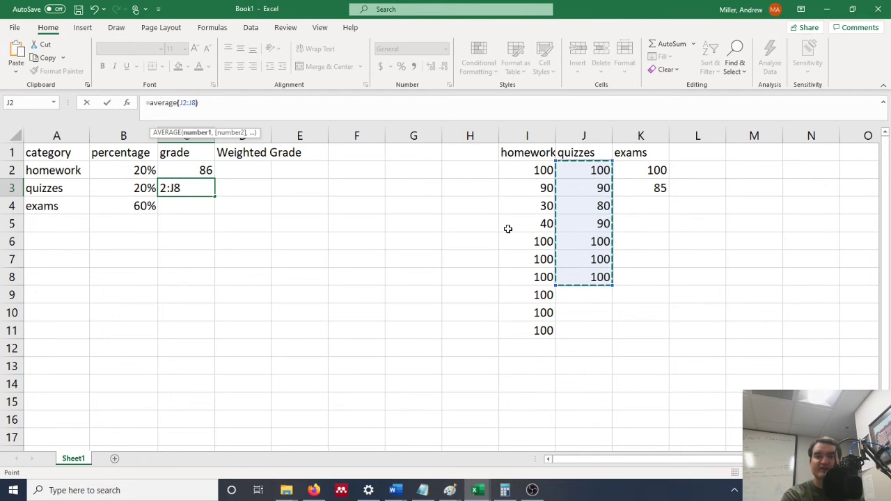
pyautogui.write(')')
pyautogui.press('Return')
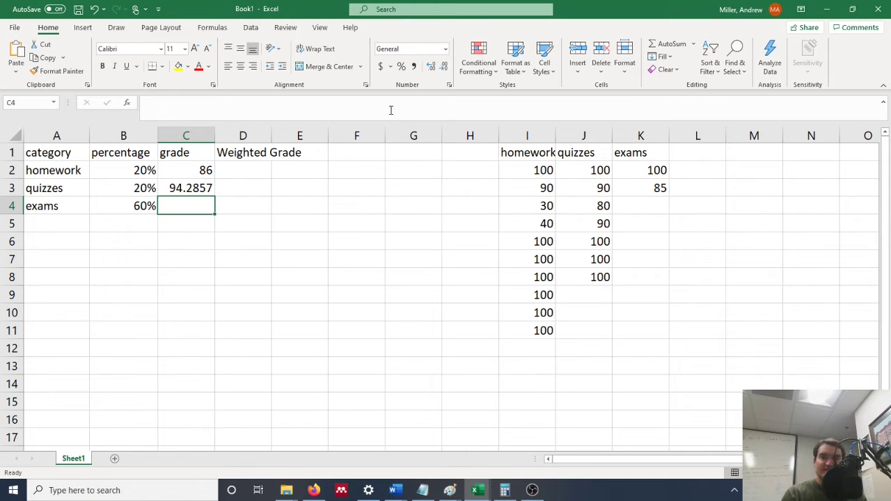
# - Calculate the exams grade in C4 as the AVERAGE of the exam scores in K2:K3
pyautogui.write('=av')
pyautogui.write('erag')
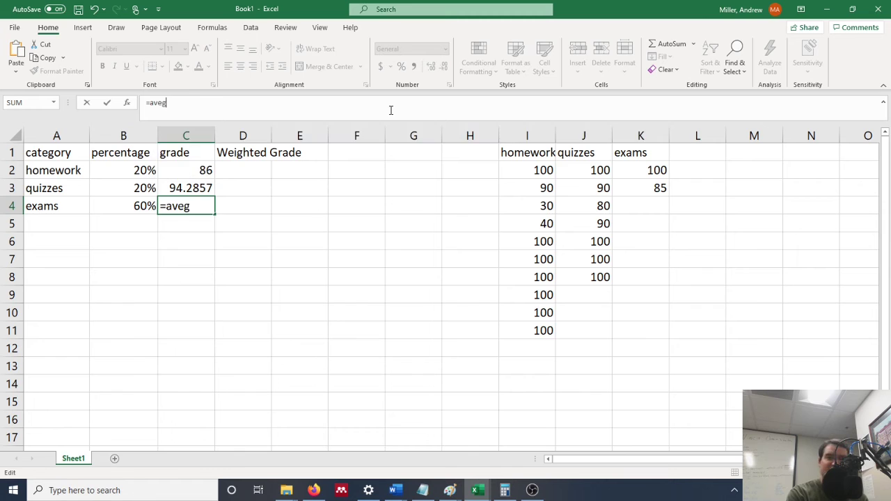
pyautogui.press('BackSpace')
pyautogui.write('rage(')
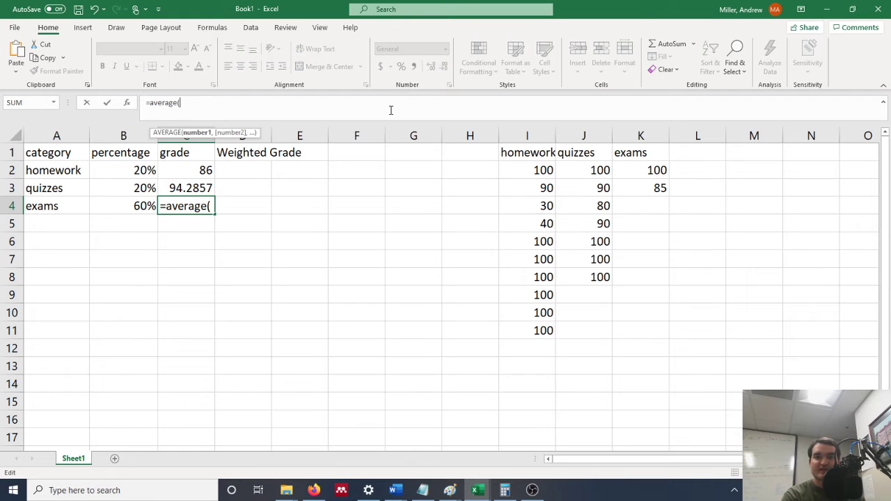
pyautogui.moveTo(654, 170); pyautogui.dragTo(661, 188)
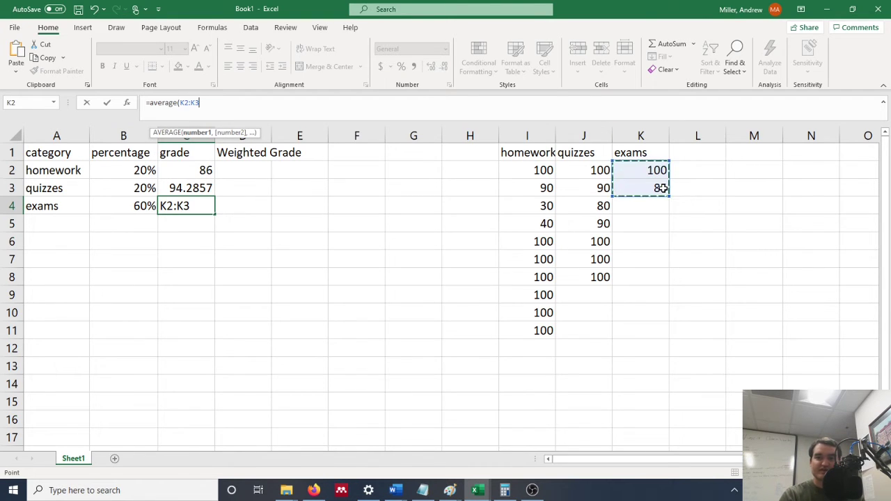
pyautogui.write(')')
pyautogui.press('Return')
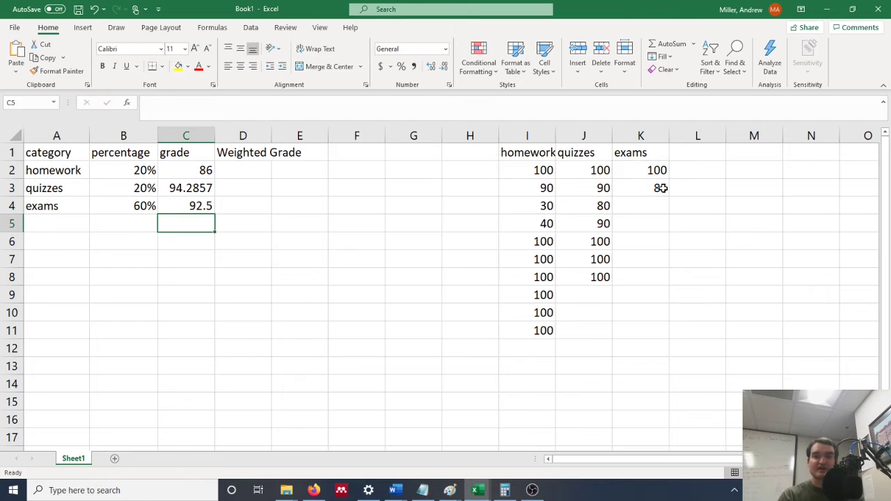
# - Calculate the homework weighted grade in D2 by multiplying its grade by its percentage with =C2*B2
pyautogui.click(244, 175)
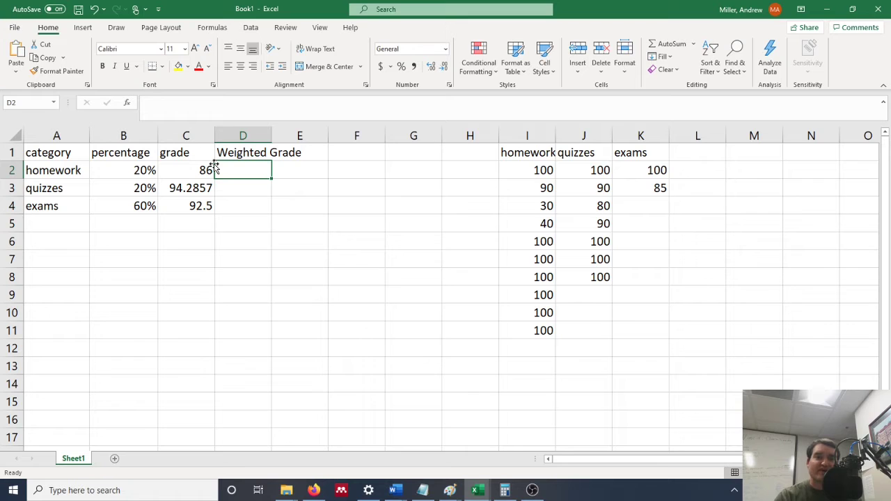
pyautogui.write('=')
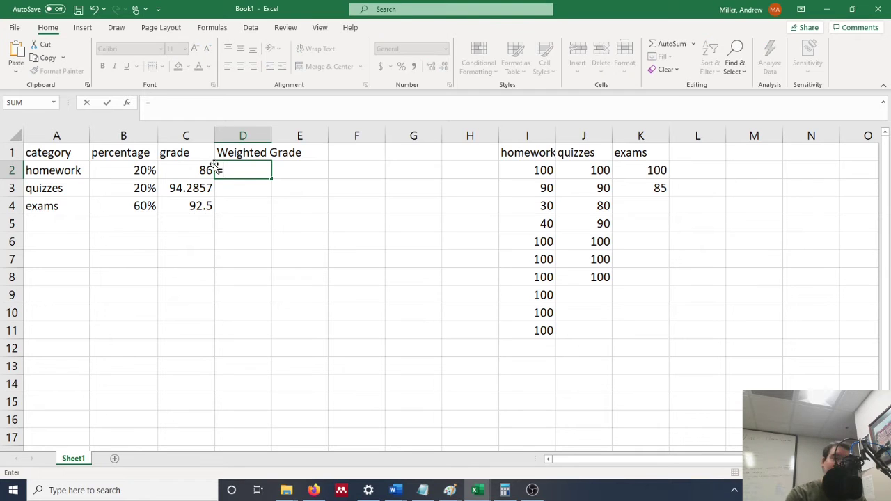
pyautogui.click(213, 167)
pyautogui.write('*')
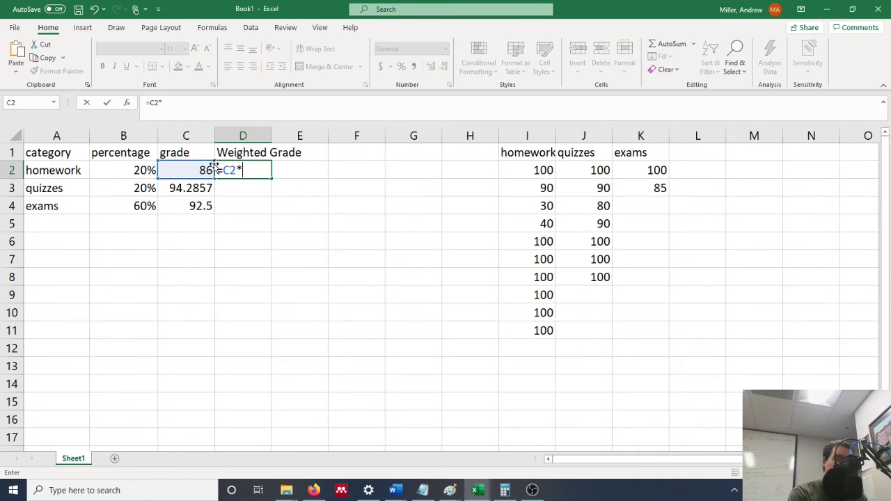
pyautogui.press('Left')
pyautogui.press('Left')
pyautogui.press('Return')
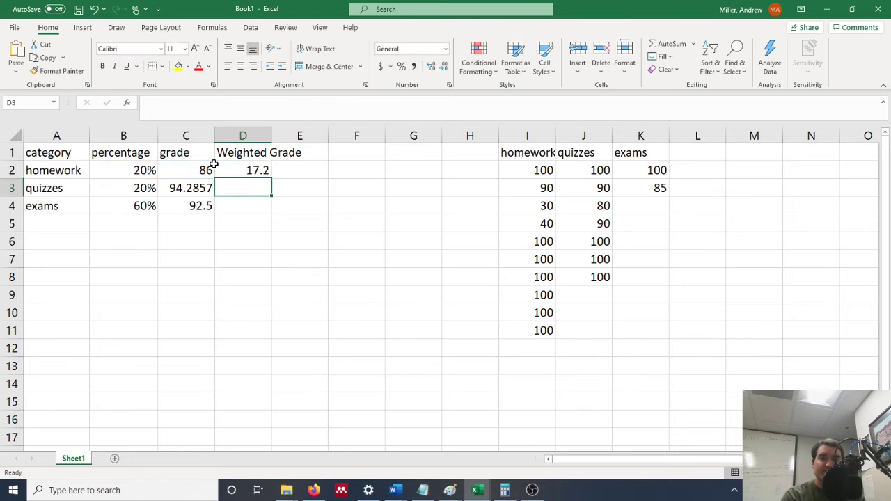
# - Change the number format of the homework percentage in B2 to General
pyautogui.click(124, 172)
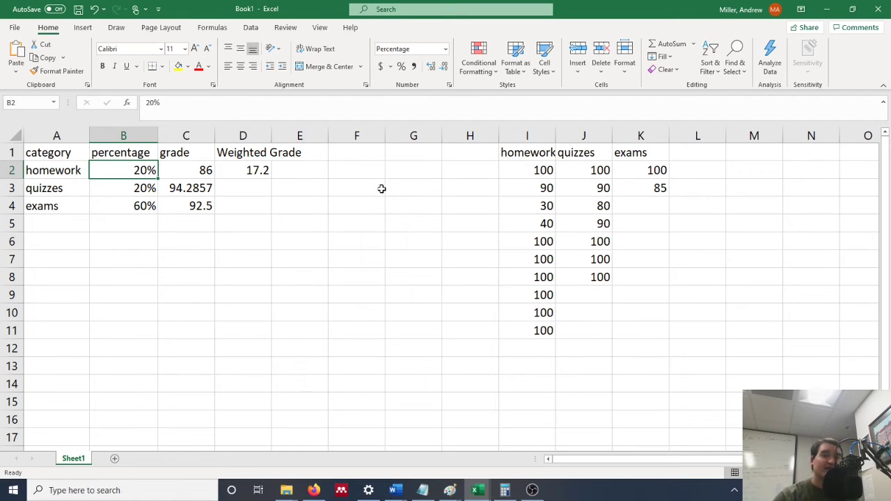
pyautogui.click(356, 223)
pyautogui.click(143, 170)
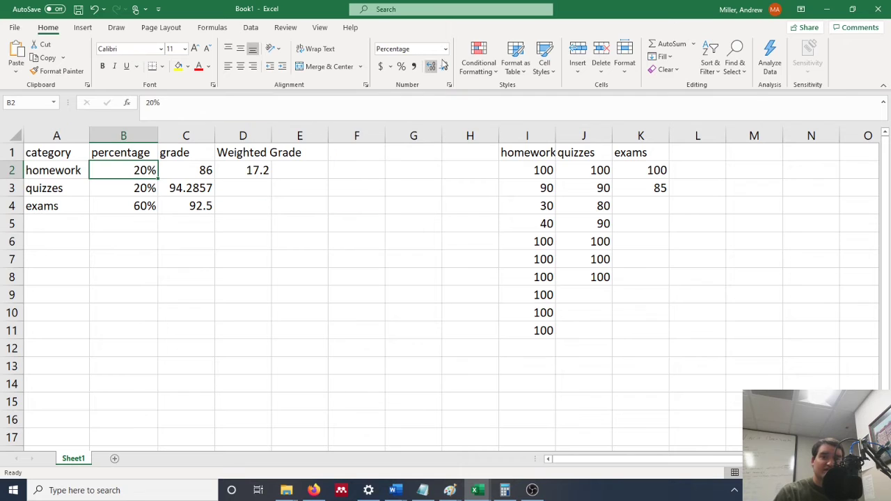
pyautogui.click(445, 48)
pyautogui.click(418, 65)
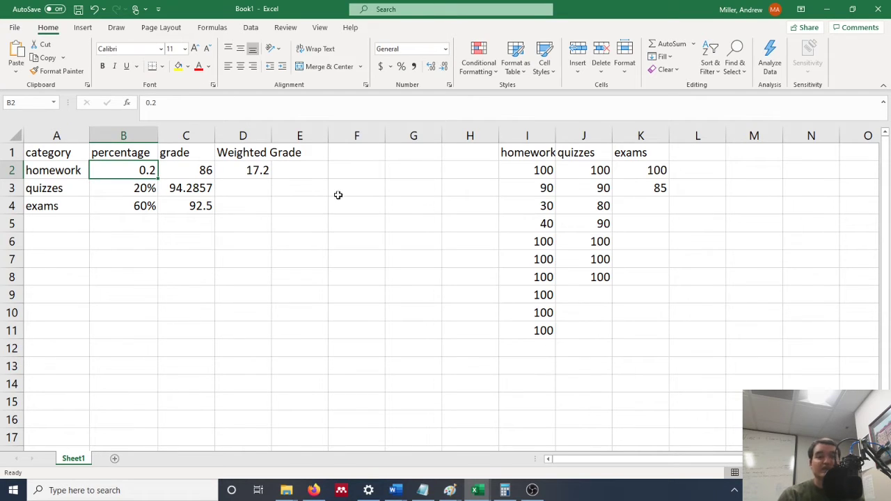
# - Fill the weighted grade formula from D2 down through D4 for quizzes and exams
pyautogui.click(257, 170)
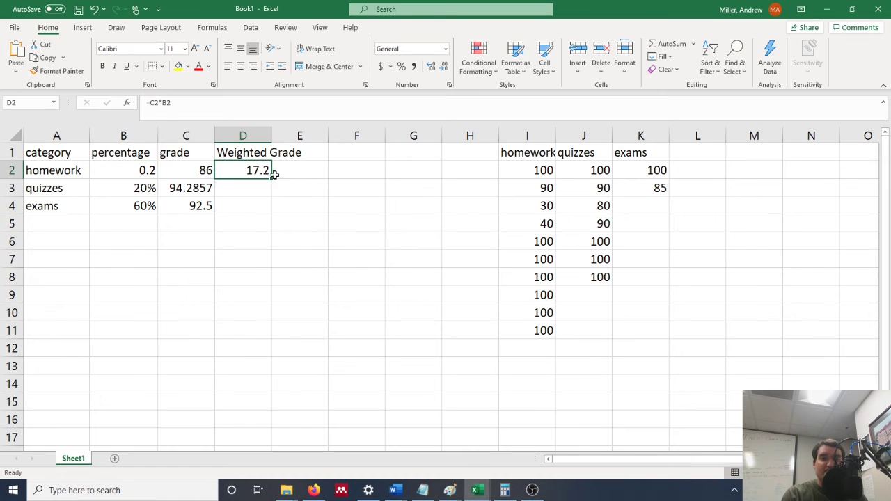
pyautogui.moveTo(271, 178); pyautogui.dragTo(274, 210)
pyautogui.click(254, 187)
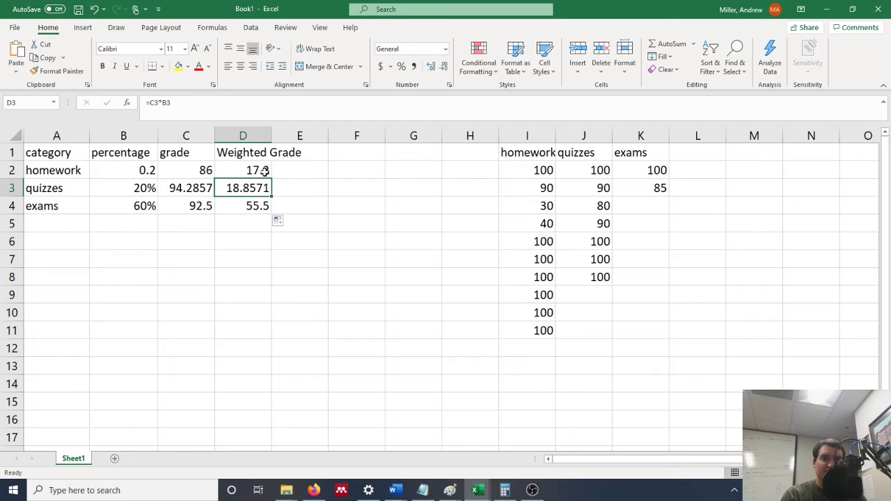
pyautogui.click(264, 171)
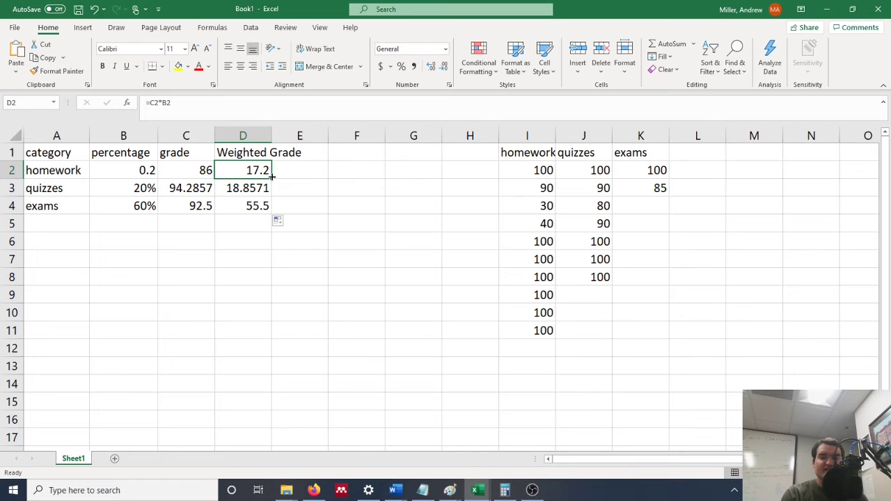
pyautogui.moveTo(271, 176); pyautogui.dragTo(271, 209)
pyautogui.click(256, 185)
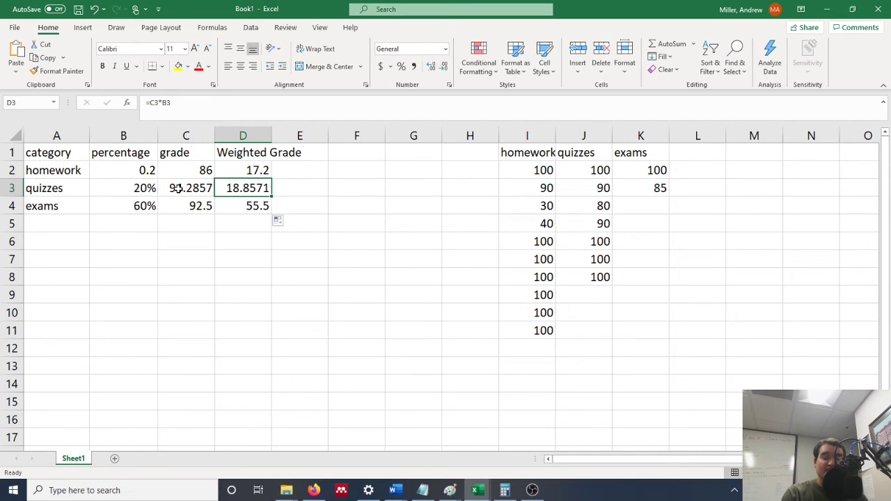
# - Total the weighted grades in D2:D4 with a SUM formula in D5
pyautogui.click(253, 225)
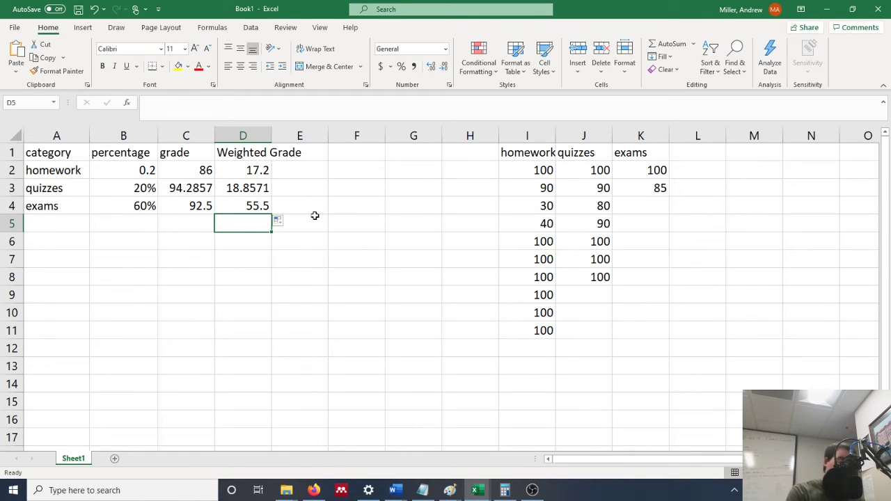
pyautogui.write('=SUM')
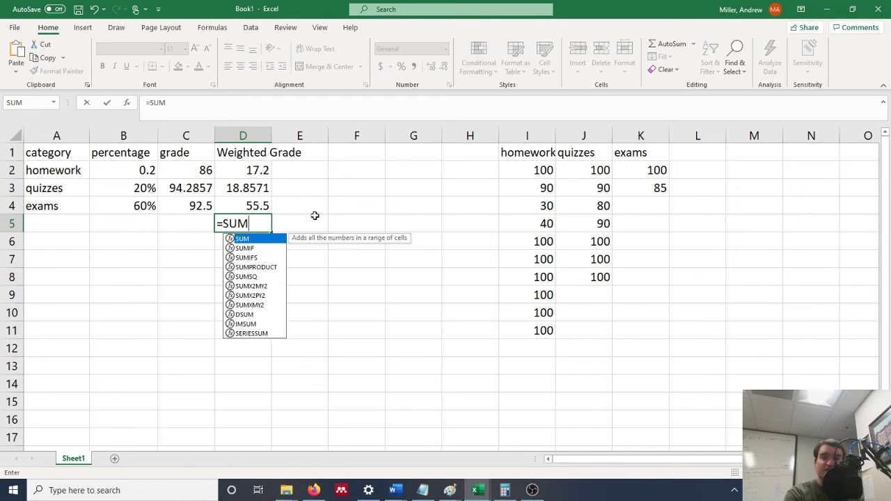
pyautogui.press('Up')
pyautogui.press('Up')
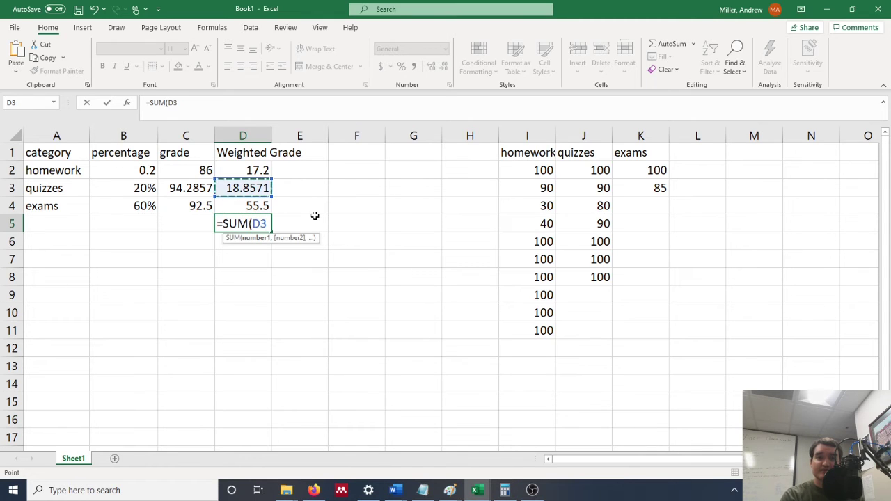
pyautogui.press('Down')
pyautogui.hotkey('shift', 'Up')
pyautogui.hotkey('shift', 'Up')
pyautogui.press('Return')
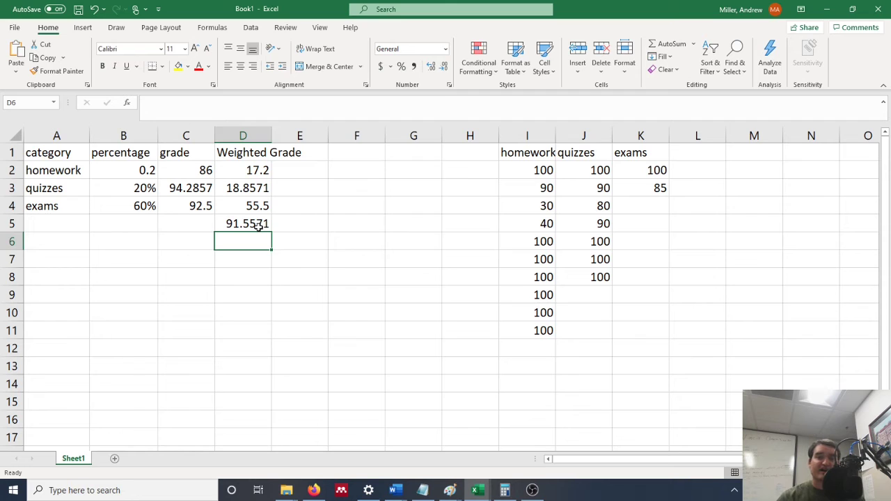
pyautogui.click(649, 203)
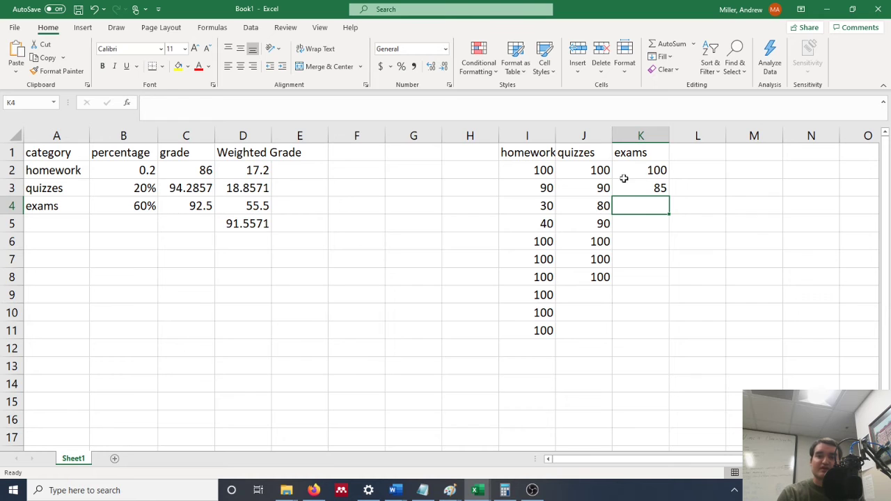
pyautogui.click(191, 209)
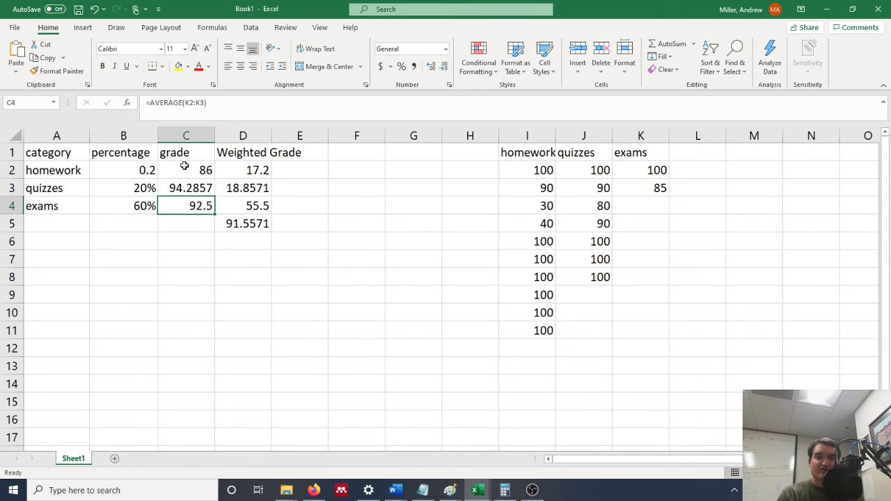
pyautogui.moveTo(236, 105); pyautogui.dragTo(127, 100)
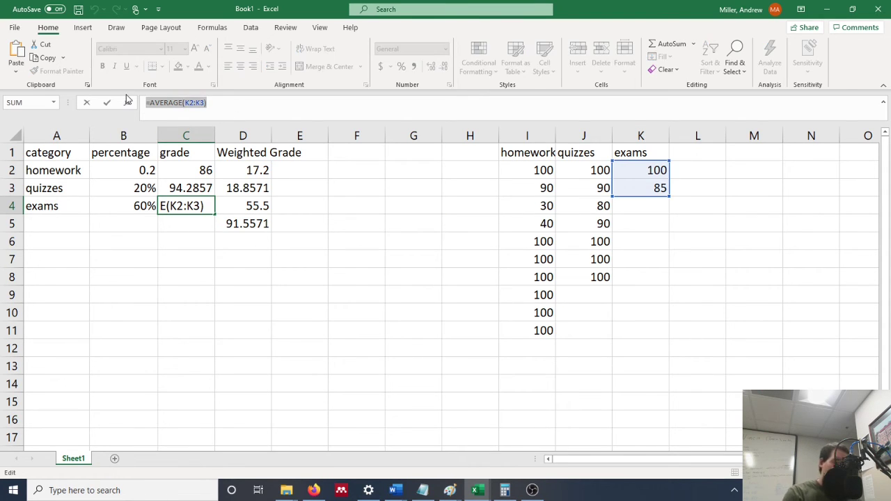
pyautogui.write('=')
pyautogui.click(688, 241)
pyautogui.click(652, 201)
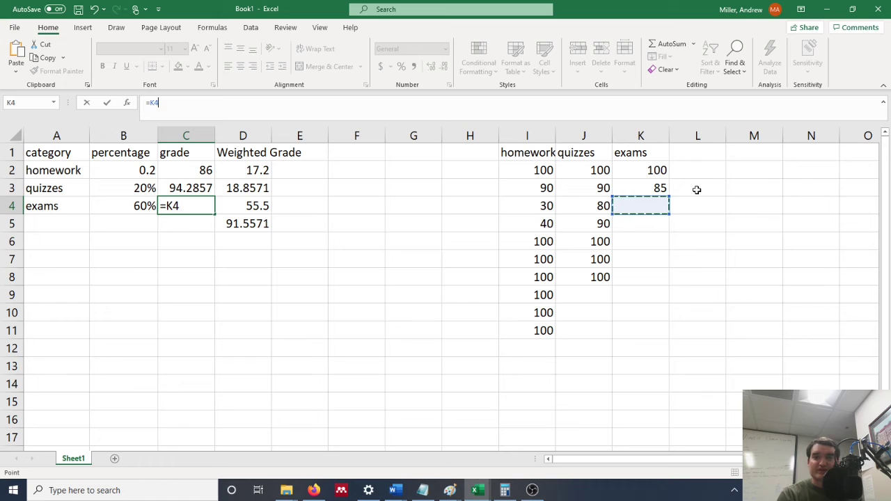
pyautogui.click(294, 256)
pyautogui.press('Escape')
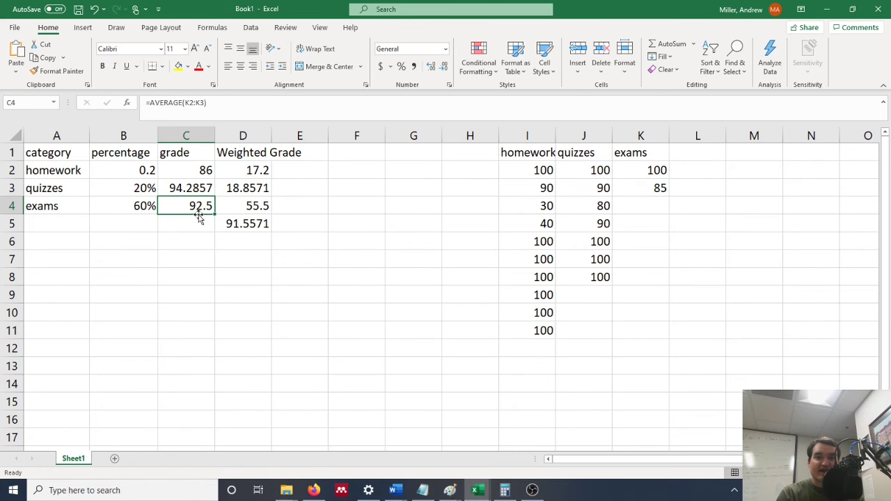
# - Extend the exams average formula in C4 to cover K2:K4
pyautogui.click(206, 103)
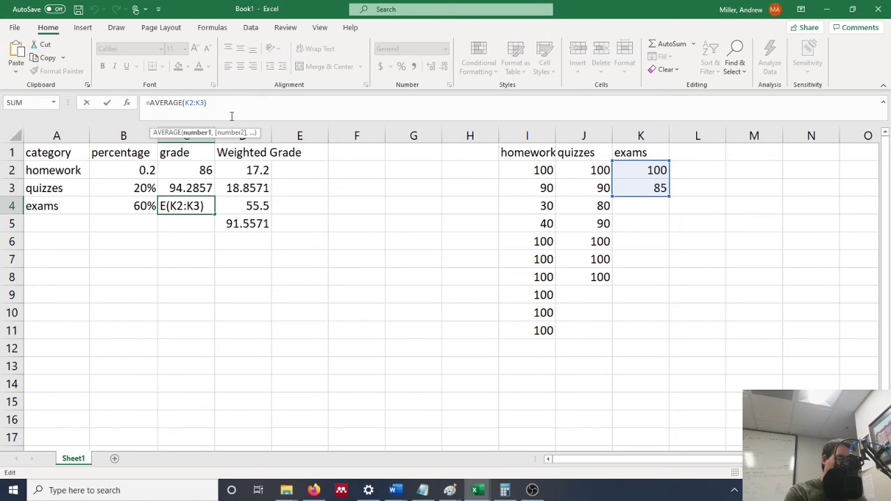
pyautogui.press('BackSpace')
pyautogui.write('4')
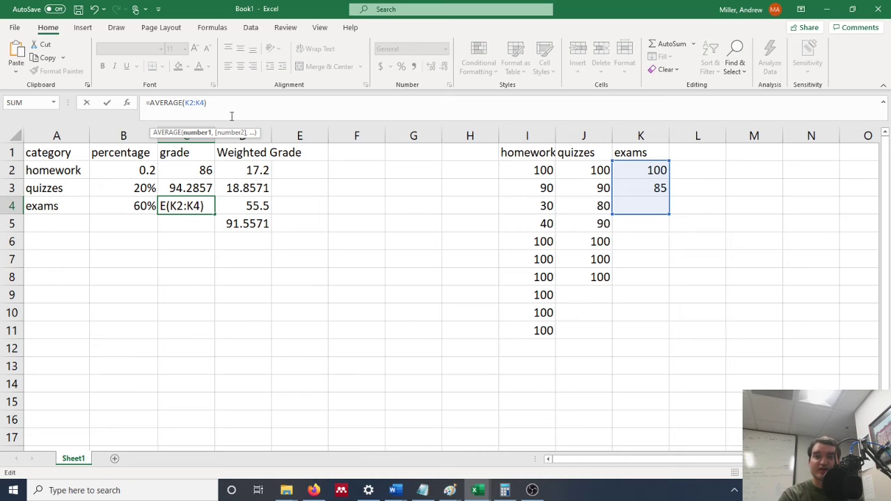
pyautogui.press('Return')
# - Enter 80 as the third exam score in K4 and check the overall weighted grade in D5
pyautogui.click(652, 210)
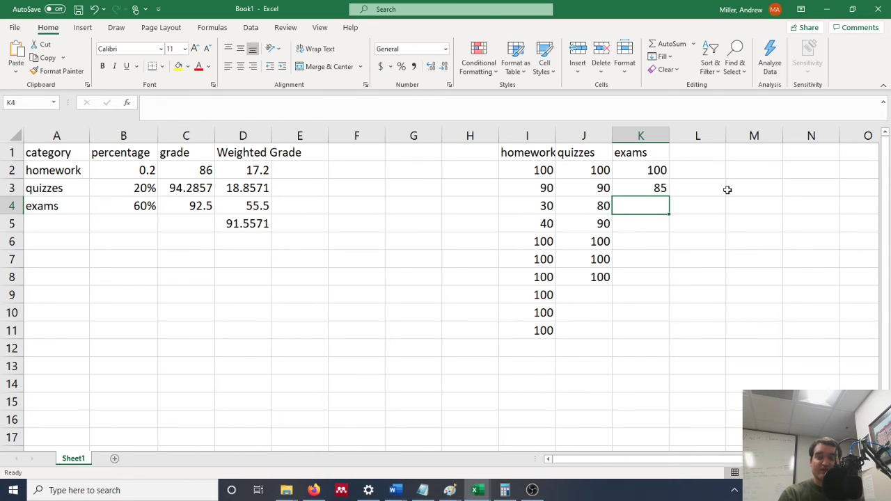
pyautogui.write('80')
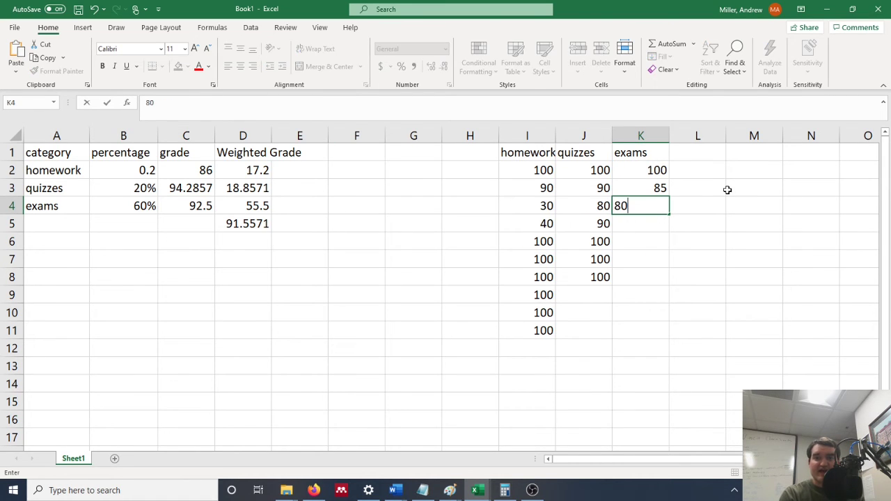
pyautogui.press('Return')
pyautogui.click(259, 237)
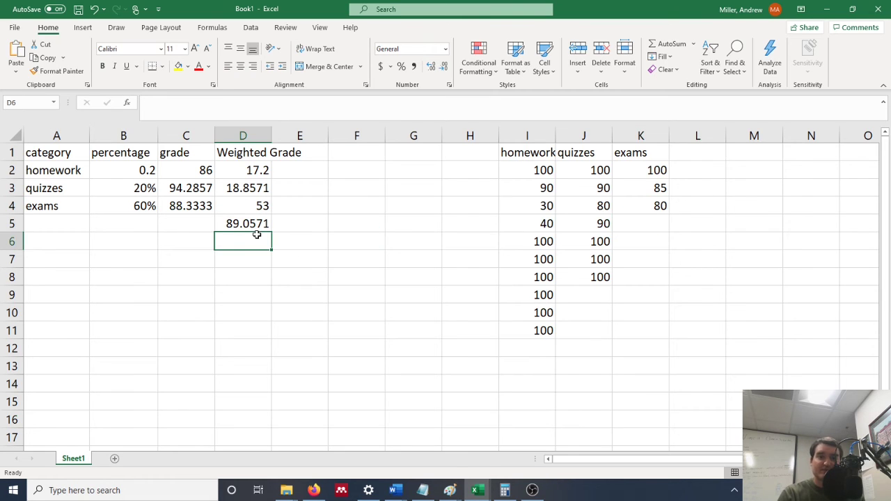
pyautogui.click(257, 224)
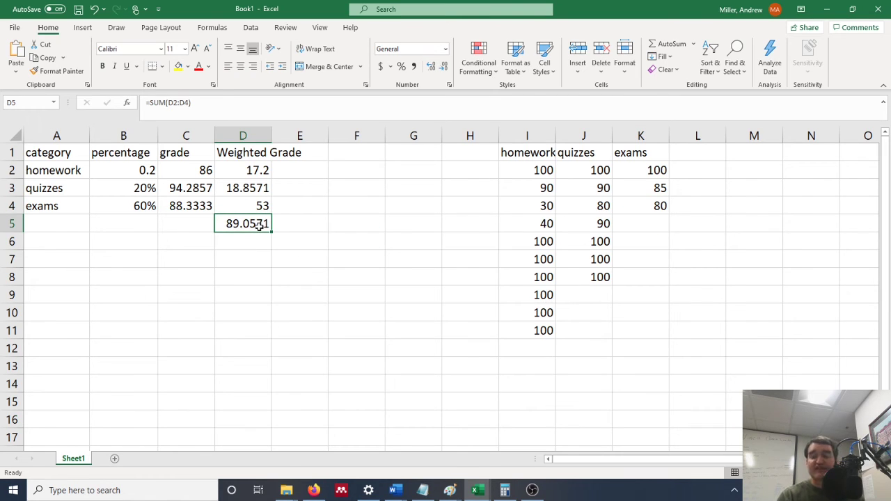
# - Change the third exam score in K4 to 84
pyautogui.click(654, 206)
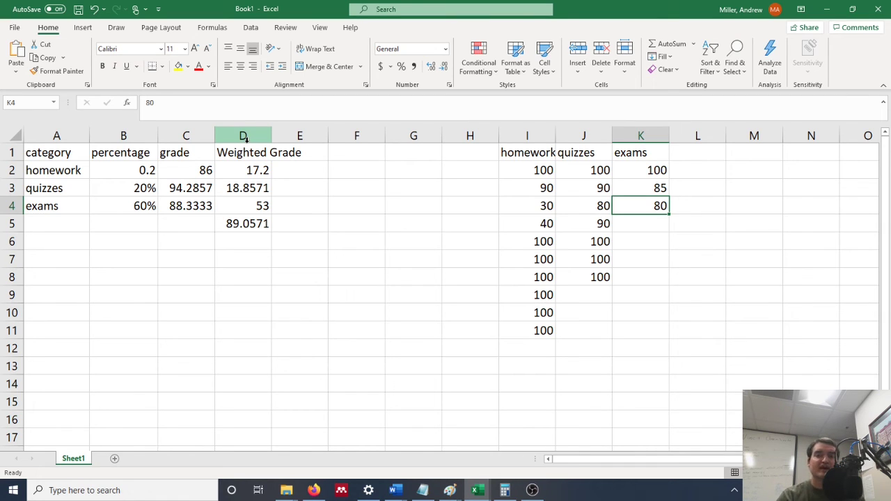
pyautogui.click(227, 101)
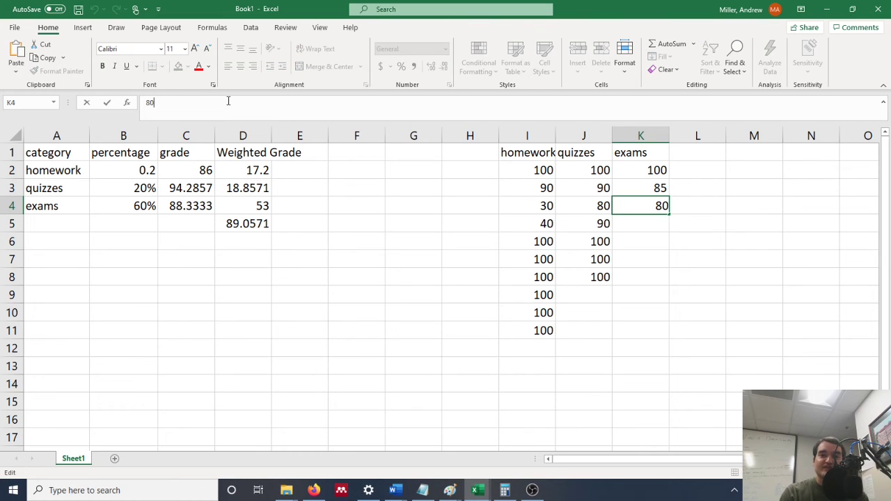
pyautogui.press('BackSpace')
pyautogui.write('4')
pyautogui.press('Return')
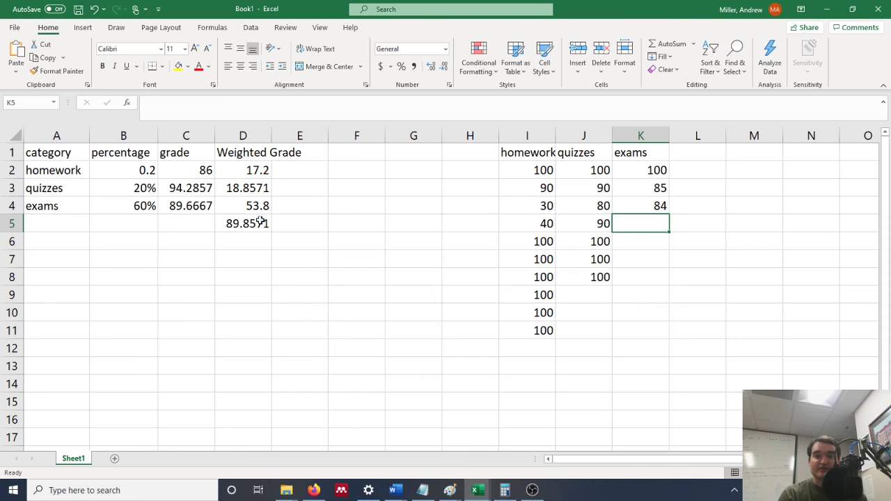
# - Lower the third exam score in K4 to 82
pyautogui.click(617, 209)
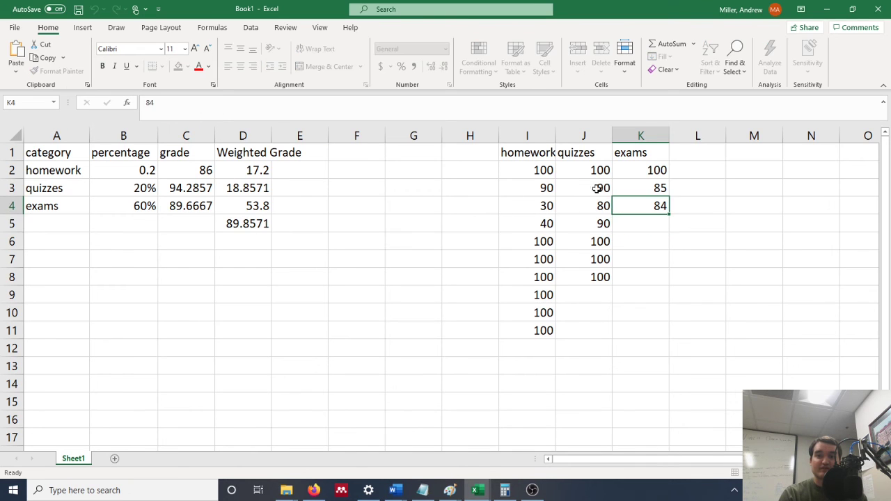
pyautogui.click(192, 105)
pyautogui.press('BackSpace')
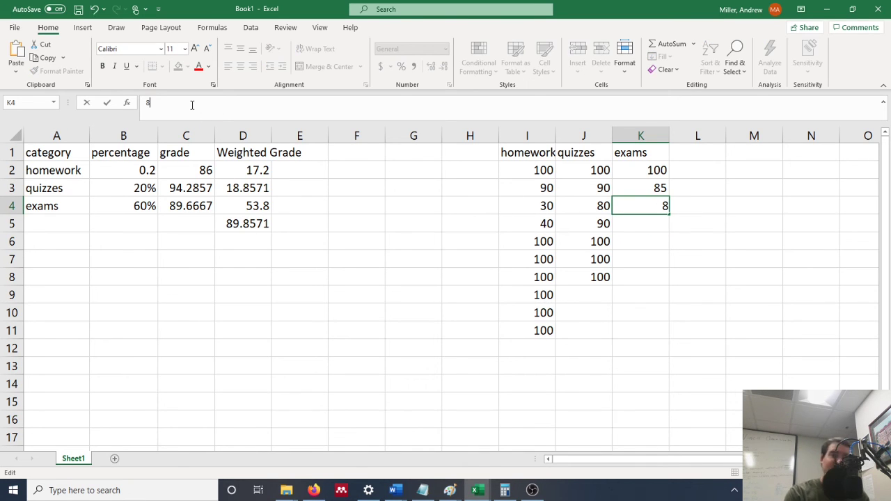
pyautogui.write('2')
pyautogui.press('Return')
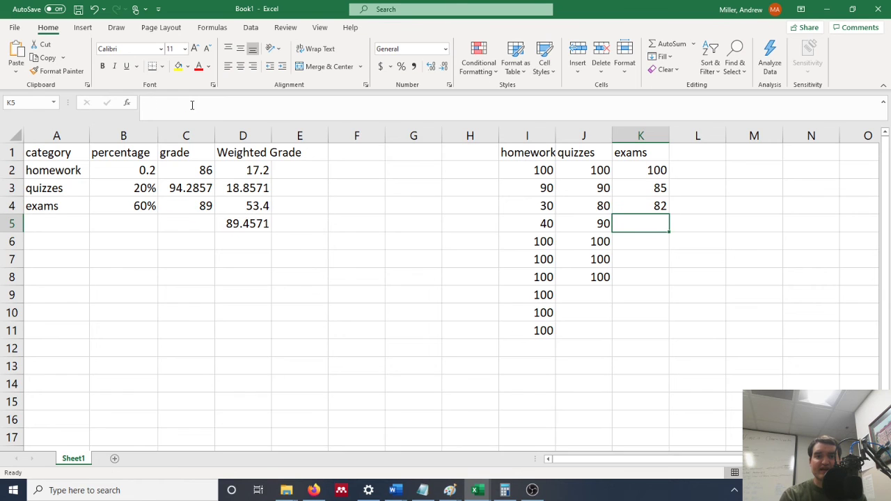
# - Set the third exam score in K4 to 83
pyautogui.click(649, 207)
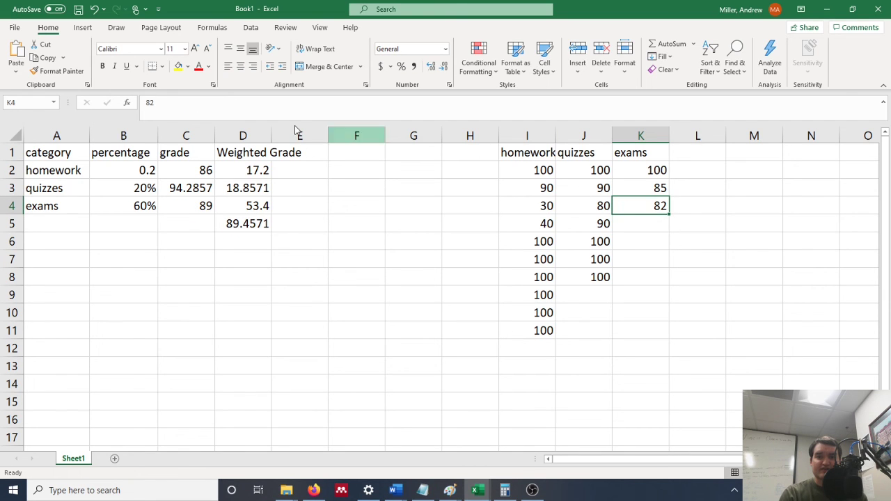
pyautogui.click(217, 107)
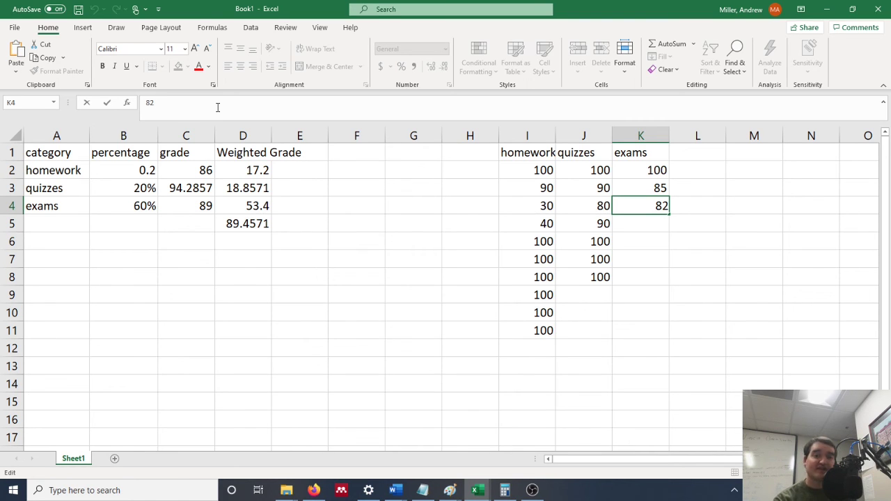
pyautogui.press('BackSpace')
pyautogui.write('3')
pyautogui.press('Return')
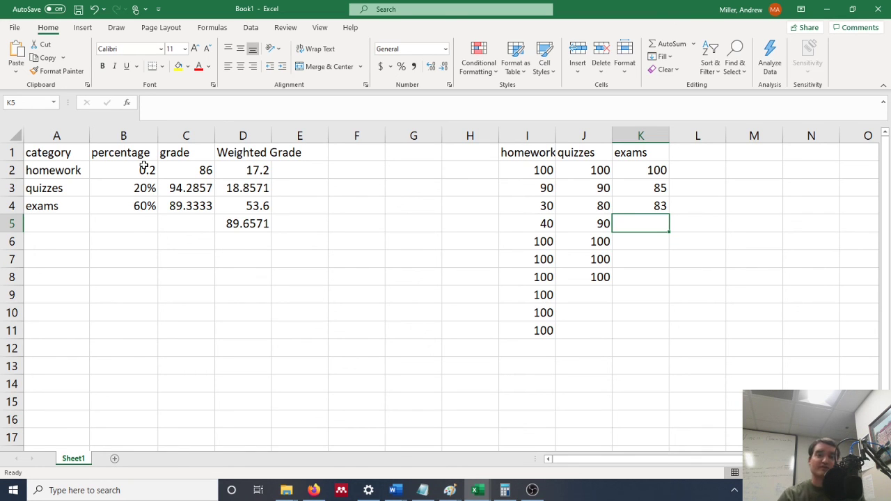
# - Begin a formula in E5, beside the overall weighted grade, with =mult
pyautogui.click(299, 224)
pyautogui.write('=mult')
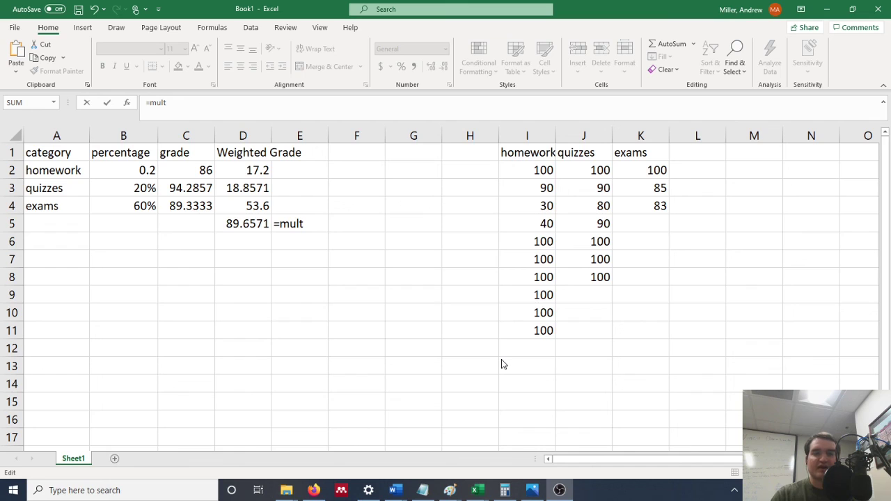